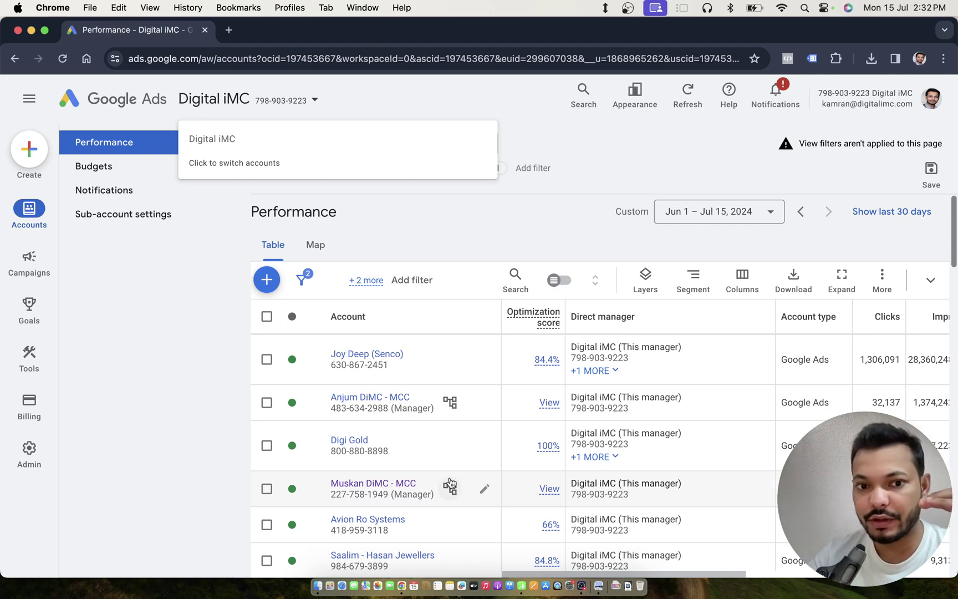
Open the Muskan DiMC - MCC sub-manager's accounts, then advance the slides to 'Who needs Manager Accounts'
{"action": "left_click", "coordinate": [401, 485]}
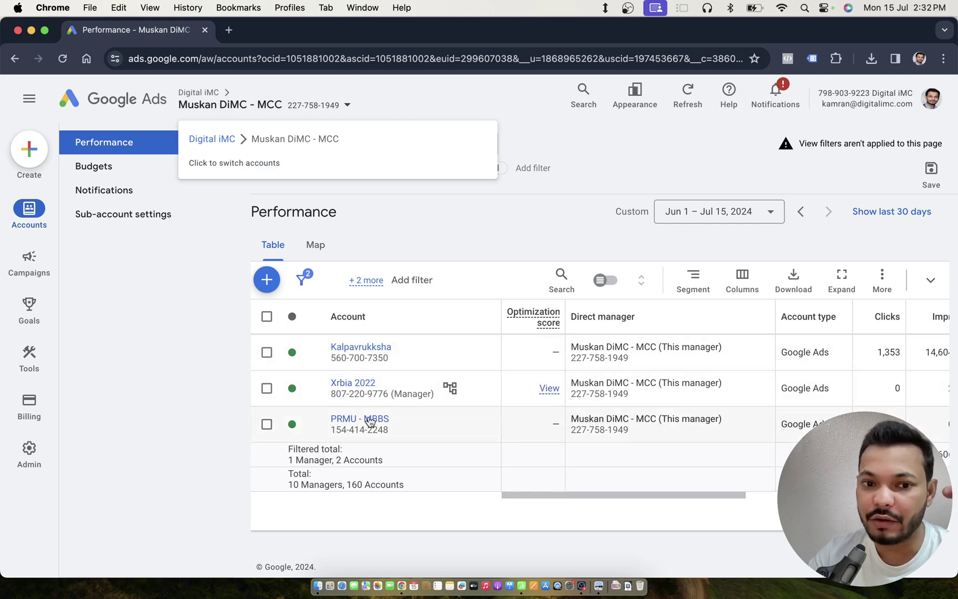
{"action": "scroll", "coordinate": [181, 145], "scroll_direction": "left", "scroll_amount": 5}
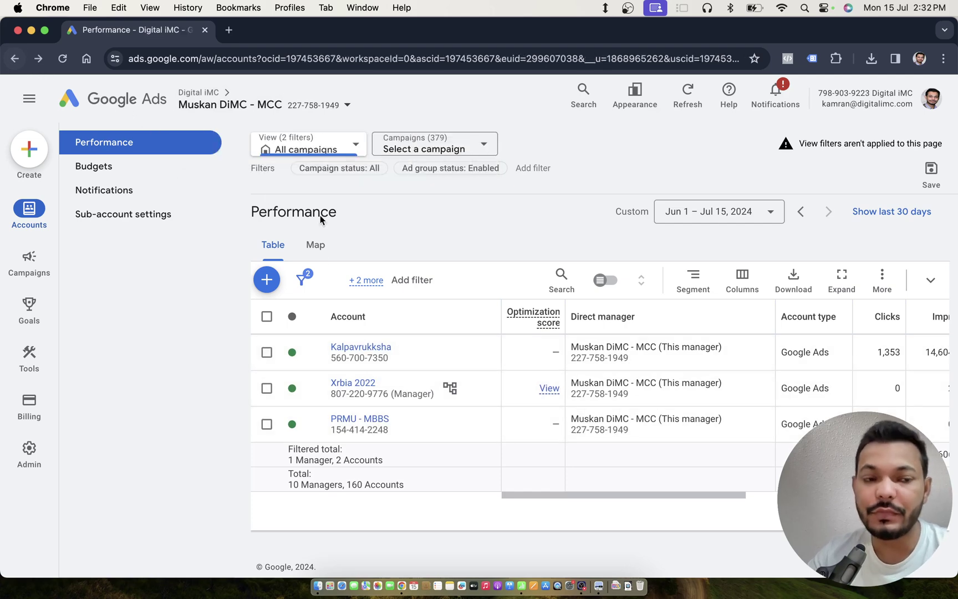
{"action": "key", "text": "ctrl+Left"}
{"action": "key", "text": "Right"}
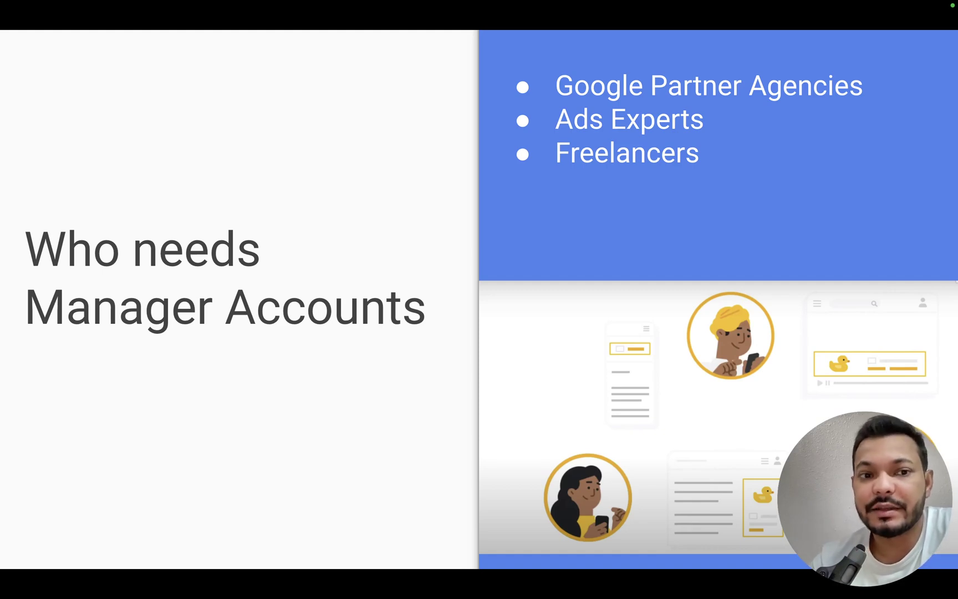
Advance to the 'Let's make an MCC Account' slide, glance at Google Ads, then return to it
{"action": "key", "text": "Right"}
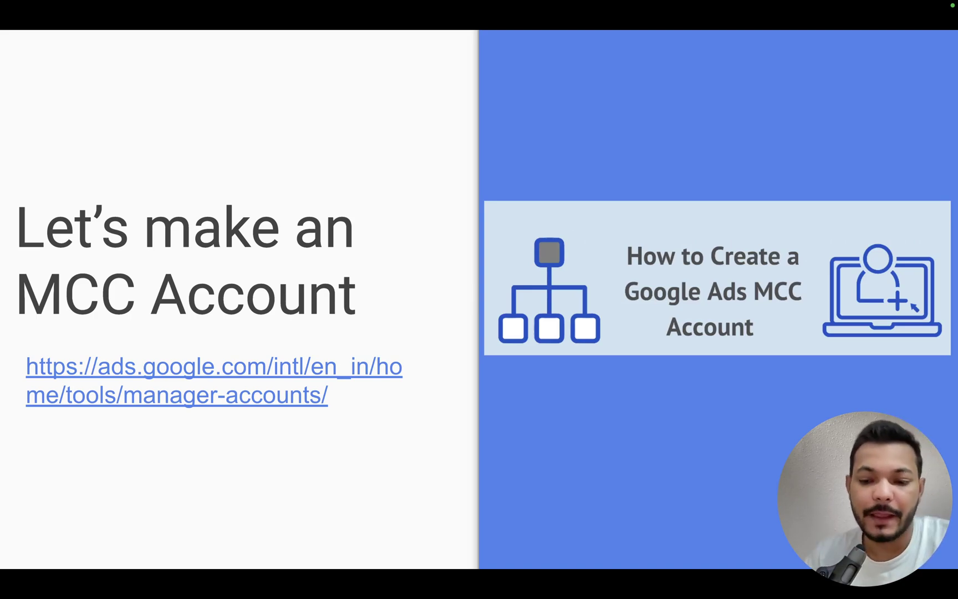
{"action": "key", "text": "ctrl+Right"}
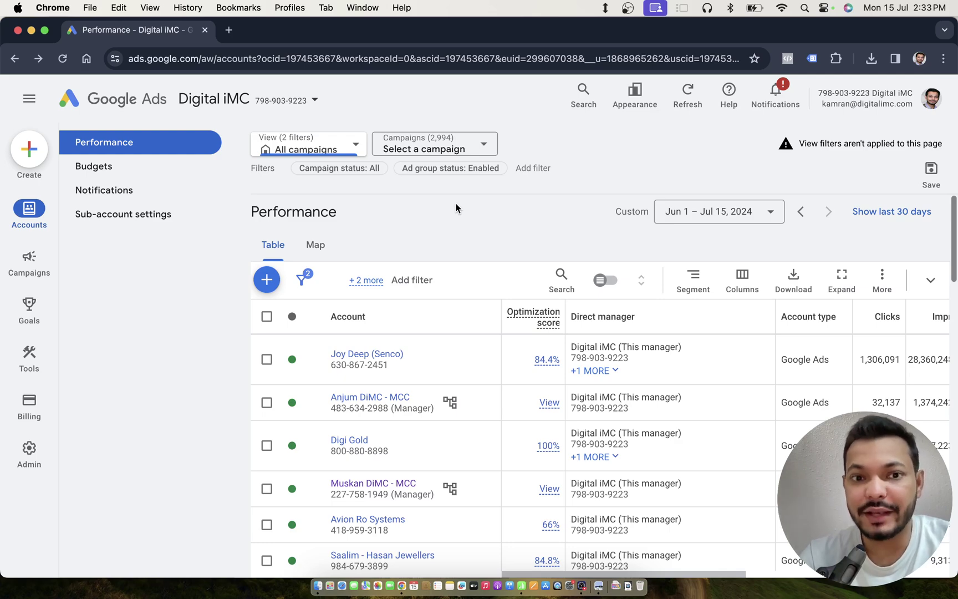
{"action": "key", "text": "ctrl+Left"}
Follow the slide's manager-accounts link, then show the + menu's create-manager, create-account and link options
{"action": "left_click", "coordinate": [259, 393]}
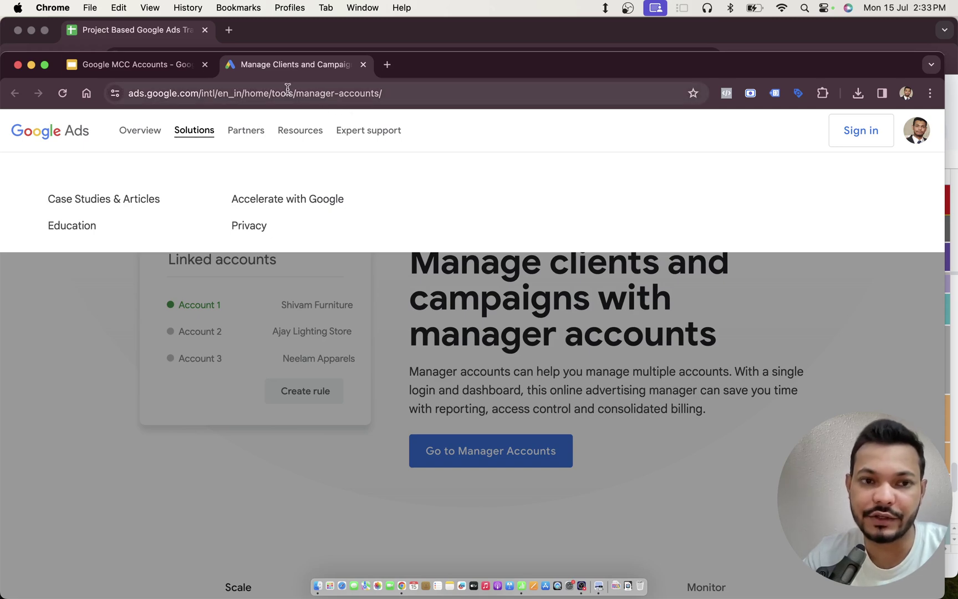
{"action": "left_click", "coordinate": [133, 66]}
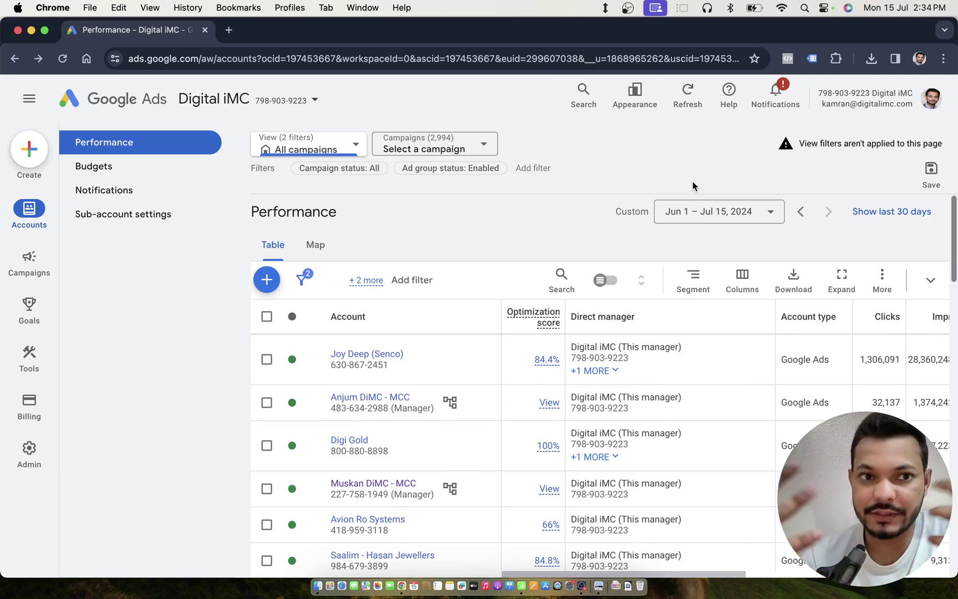
{"action": "left_click", "coordinate": [277, 279]}
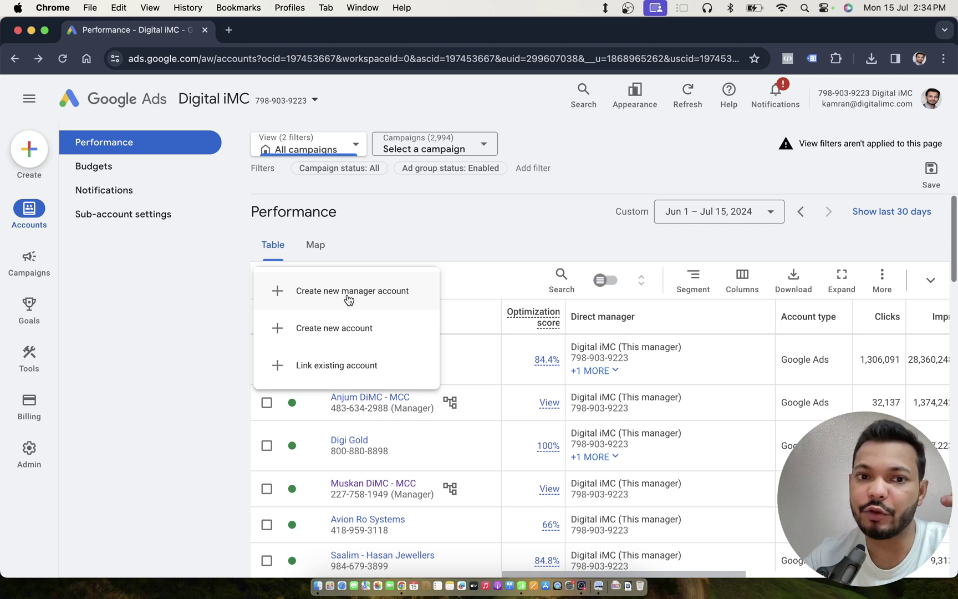
{"action": "left_click", "coordinate": [348, 300]}
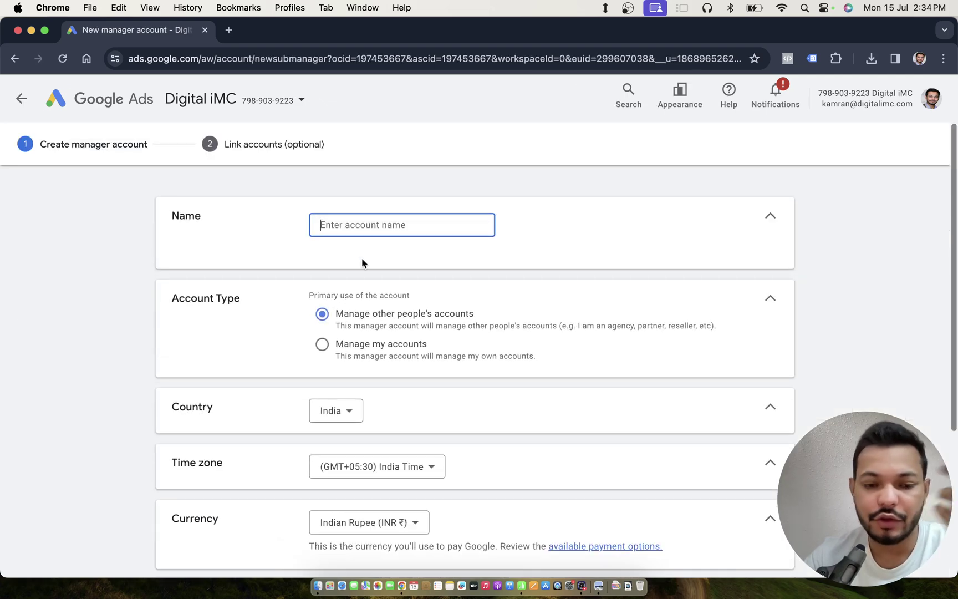
Enter 'adfad' in the new manager account form and scroll through its fields
{"action": "type", "text": "adfad"}
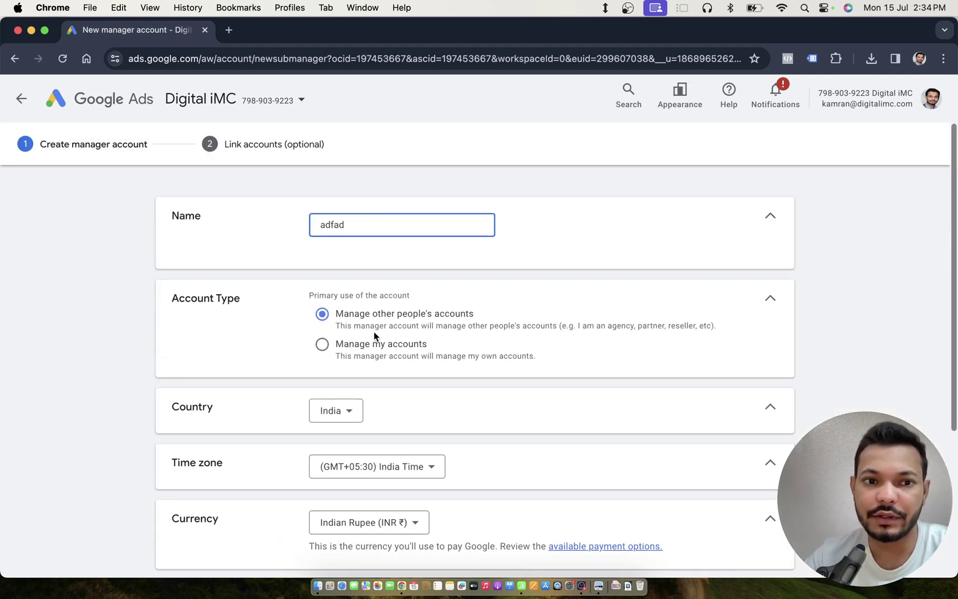
{"action": "scroll", "coordinate": [427, 328], "scroll_direction": "down", "scroll_amount": 5}
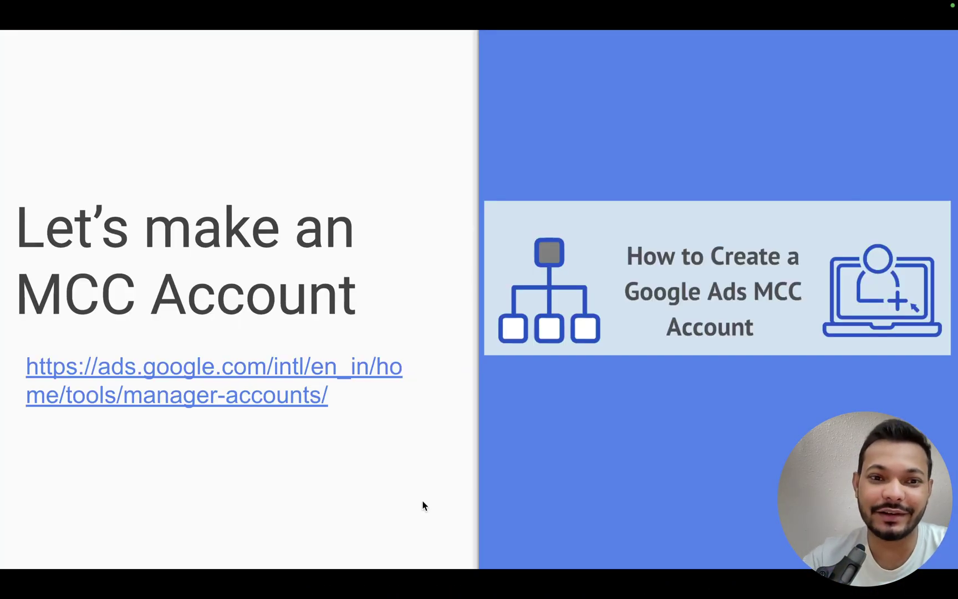
Open the manager account sign-up and enter the display name 'Maaager account'
{"action": "left_click", "coordinate": [316, 399]}
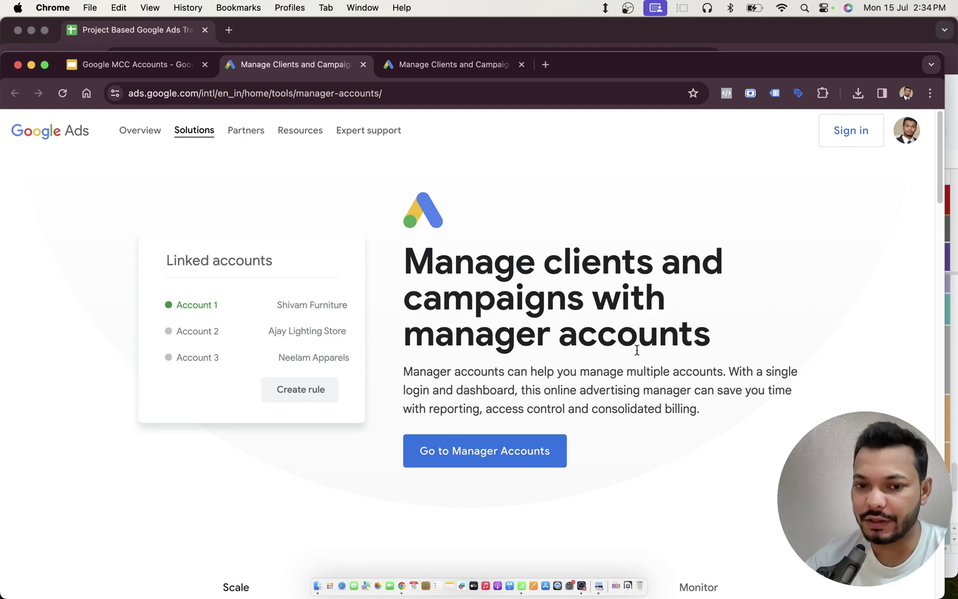
{"action": "left_click", "coordinate": [497, 465]}
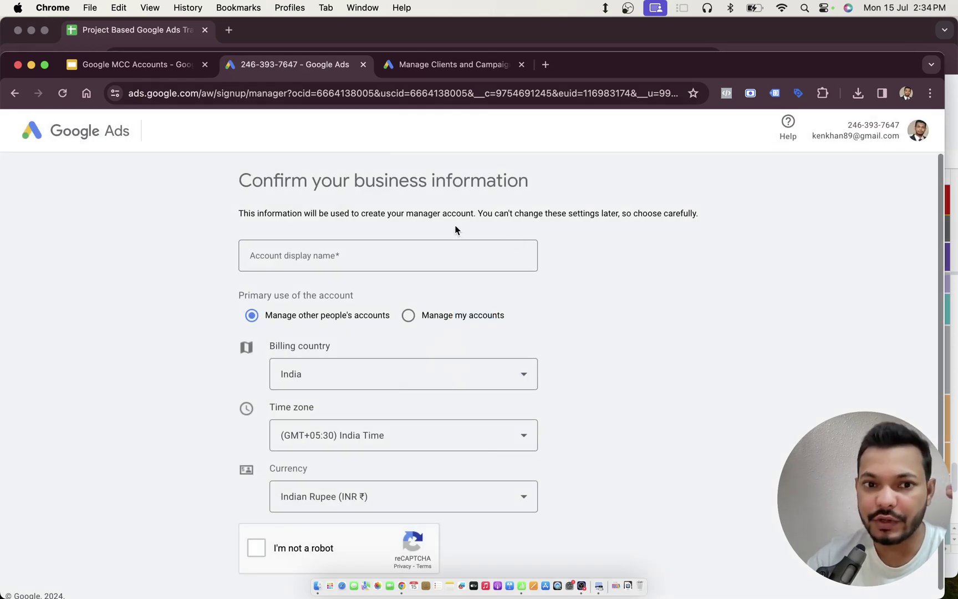
{"action": "left_click", "coordinate": [359, 254]}
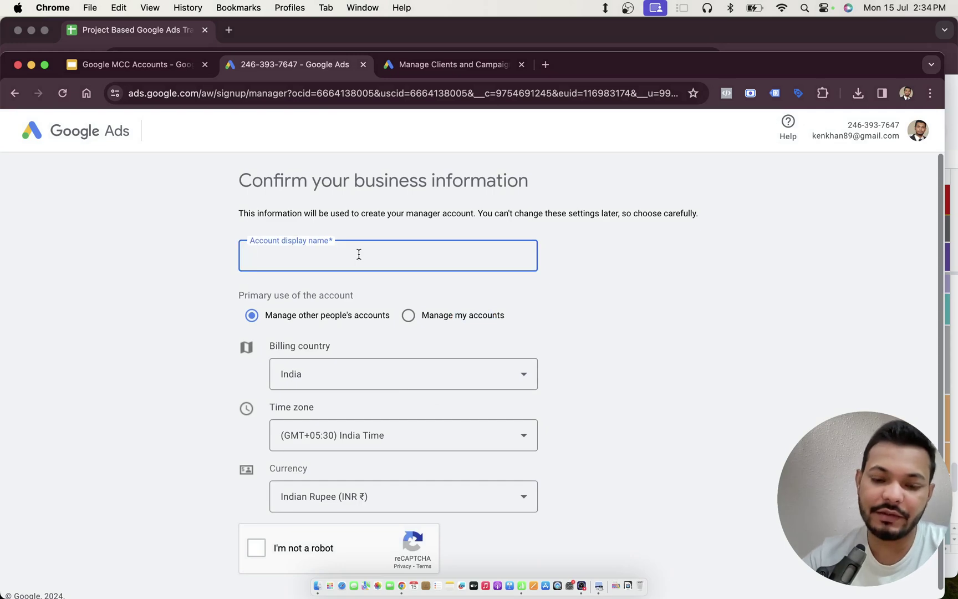
{"action": "type", "text": "Maa"}
{"action": "type", "text": "ager account"}
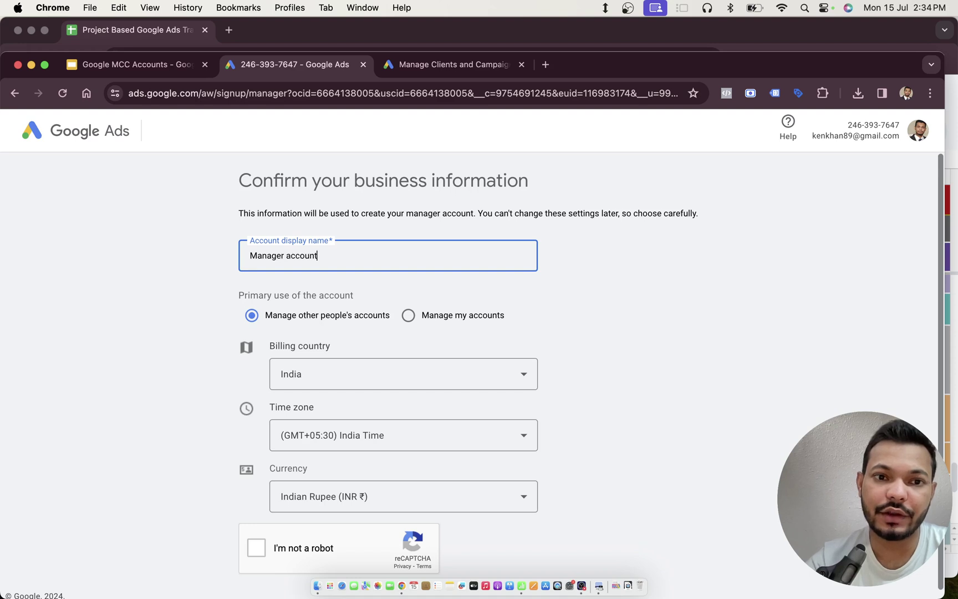
Tick the not-a-robot check, scroll the form, then bring up the course spreadsheet
{"action": "scroll", "coordinate": [394, 272], "scroll_direction": "down", "scroll_amount": 1}
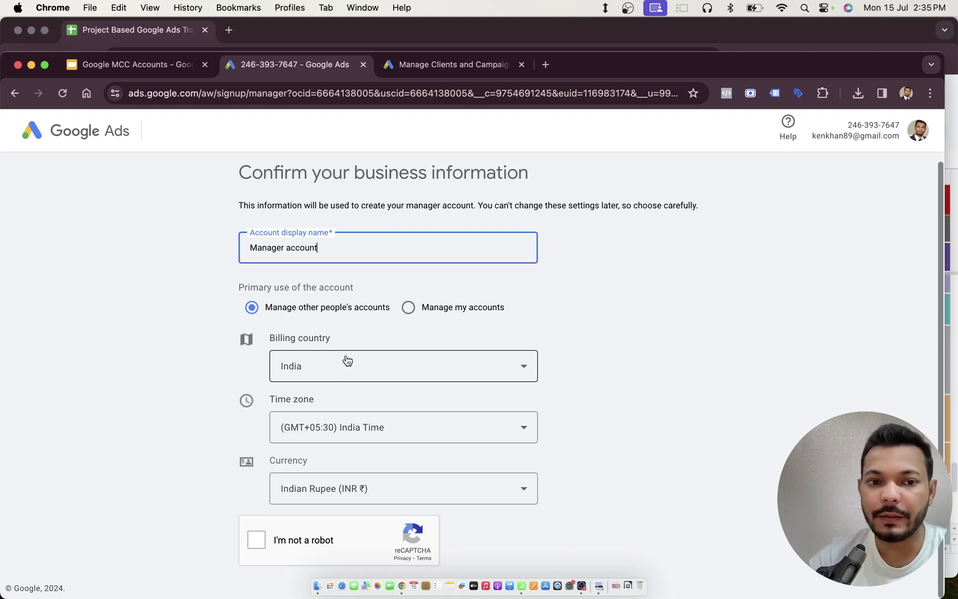
{"action": "left_click", "coordinate": [254, 540]}
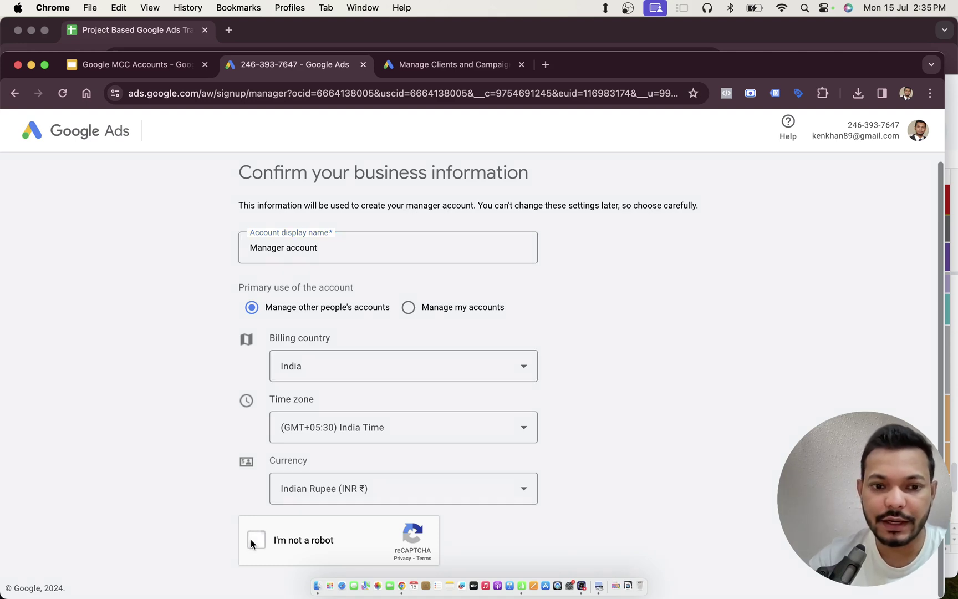
{"action": "scroll", "coordinate": [491, 413], "scroll_direction": "down", "scroll_amount": 1}
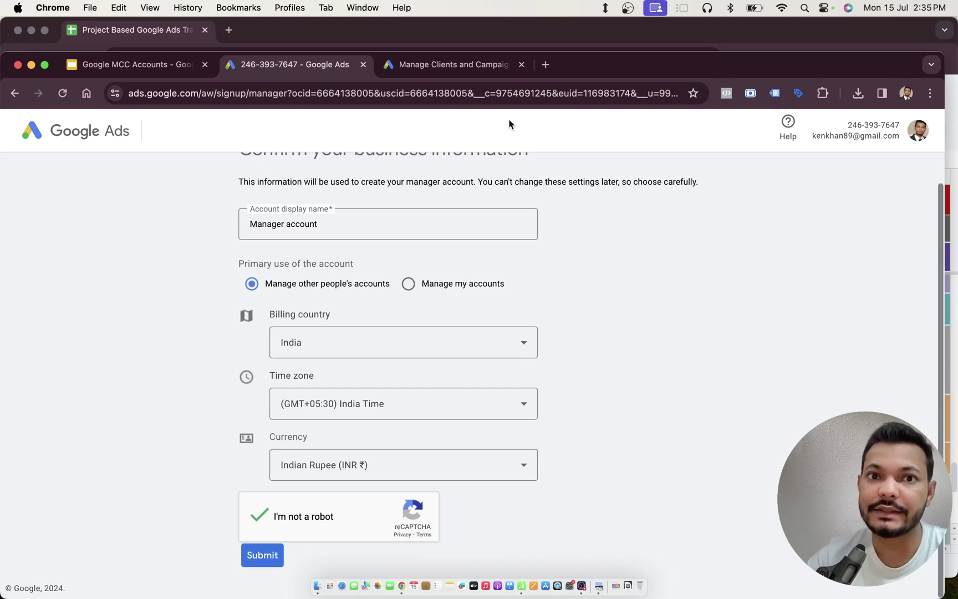
{"action": "left_click", "coordinate": [536, 46]}
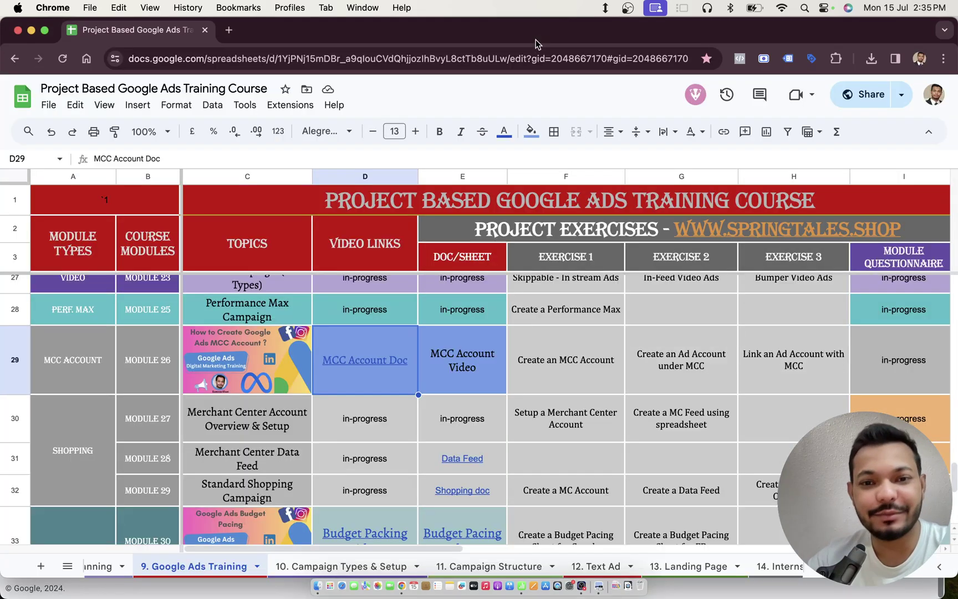
Step through the MCC exercises from Create an MCC Account to Create an Ad Account under MCC
{"action": "left_click", "coordinate": [406, 426]}
{"action": "left_click", "coordinate": [533, 392]}
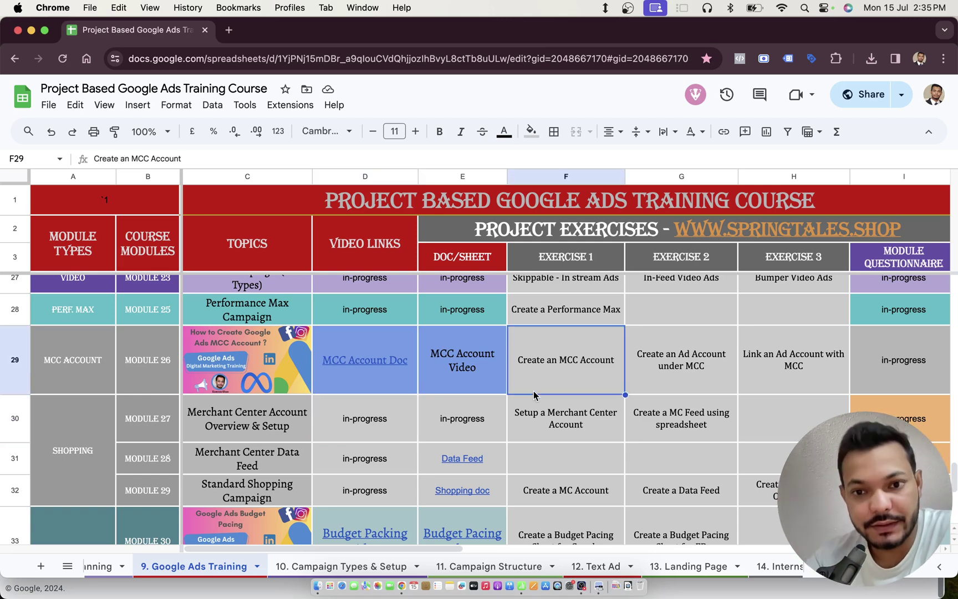
{"action": "key", "text": "Right"}
{"action": "key", "text": "Left"}
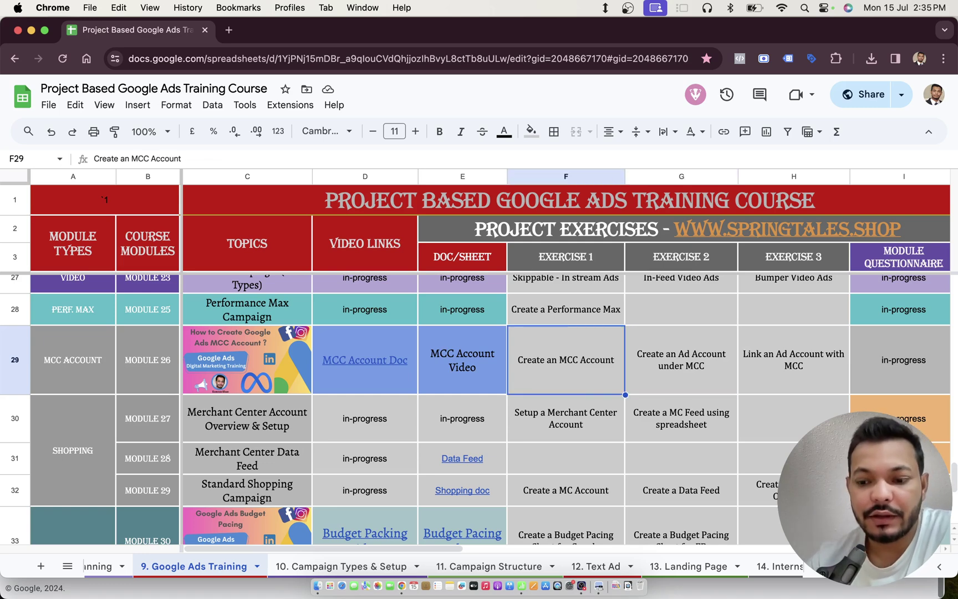
{"action": "key", "text": "Right"}
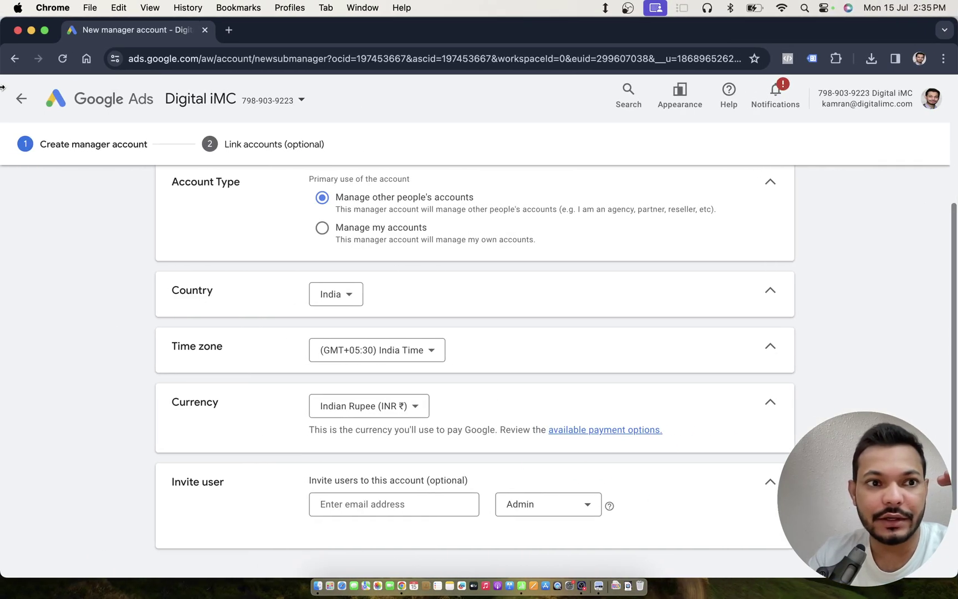
Go back to the accounts Performance list, show the add-account options, then switch to Sheets
{"action": "left_click", "coordinate": [34, 96]}
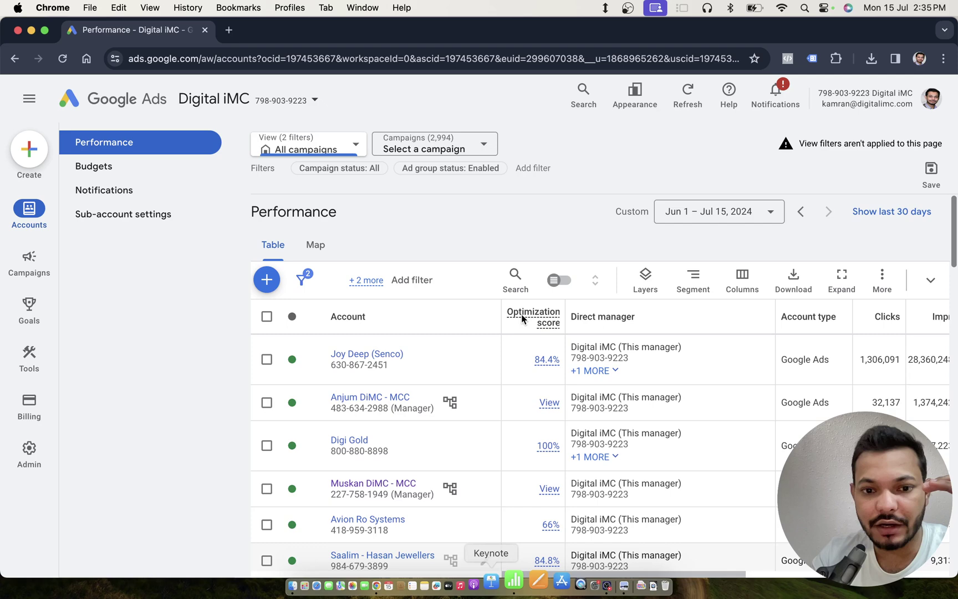
{"action": "left_click", "coordinate": [266, 280]}
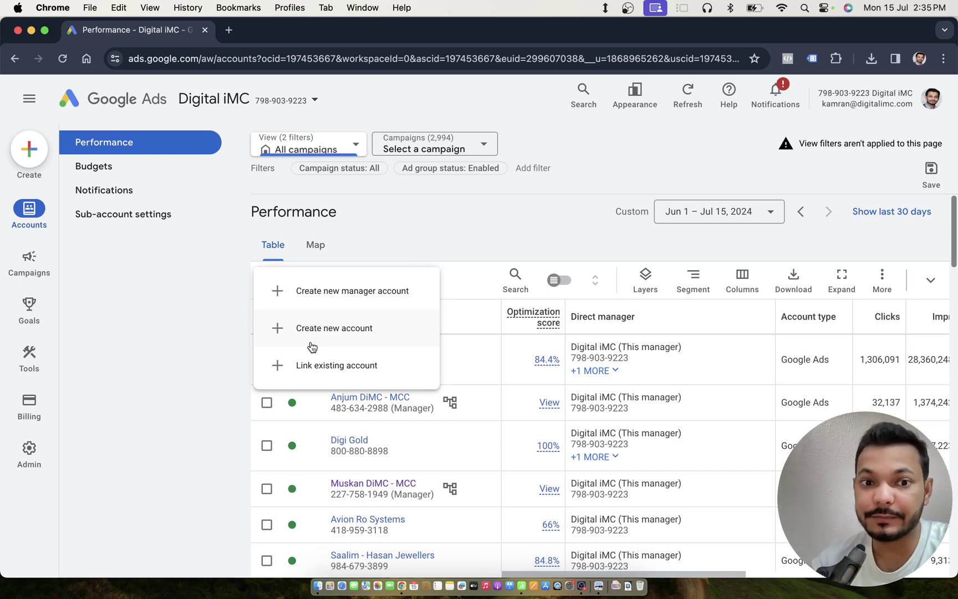
{"action": "key", "text": "ctrl+Left"}
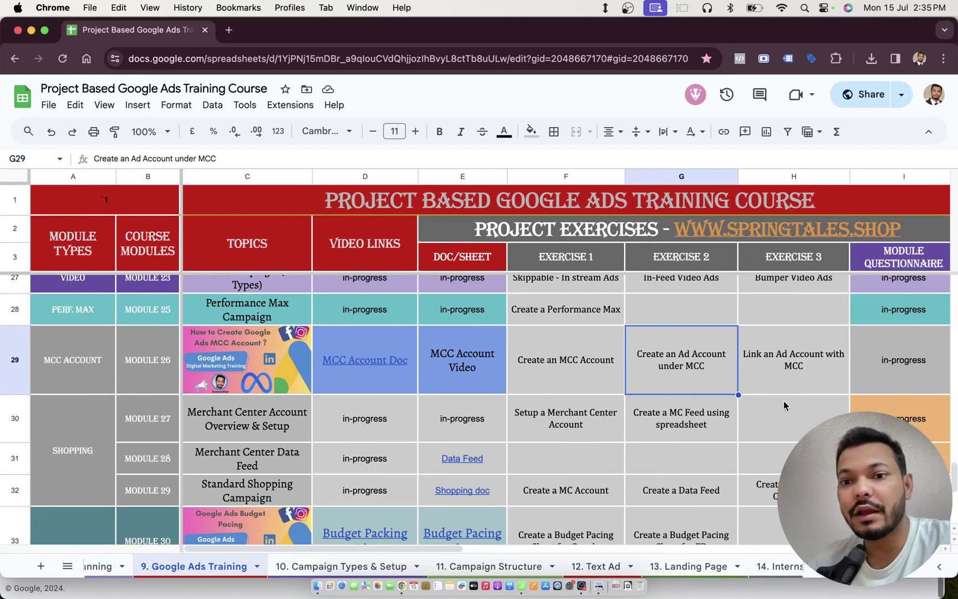
Select the Link an Ad Account with MCC exercise in H29, then return to Google Ads
{"action": "left_click", "coordinate": [784, 382]}
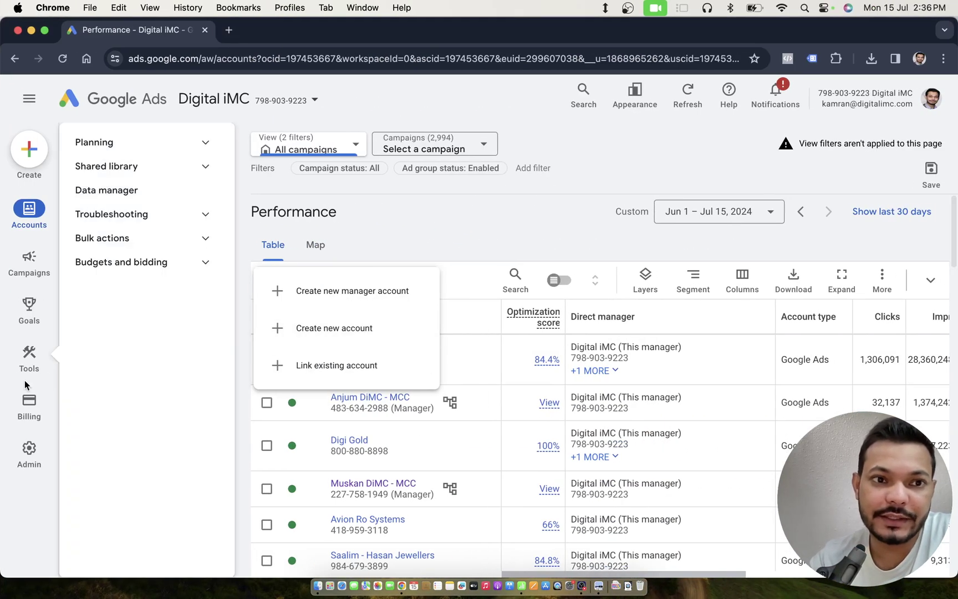
{"action": "left_click", "coordinate": [511, 196]}
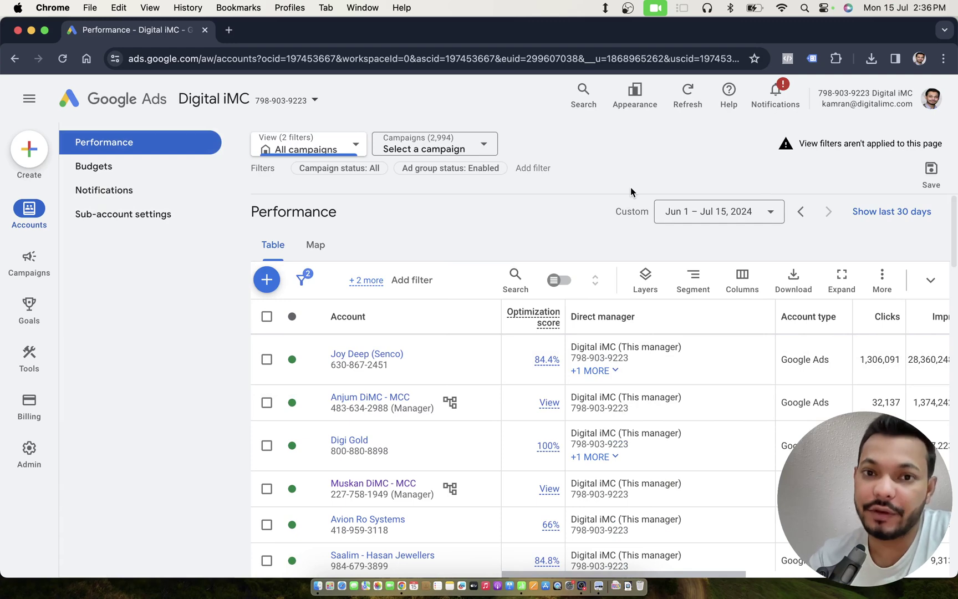
Open the Link existing accounts panel, focus the customer ID box, then close it
{"action": "left_click", "coordinate": [280, 284]}
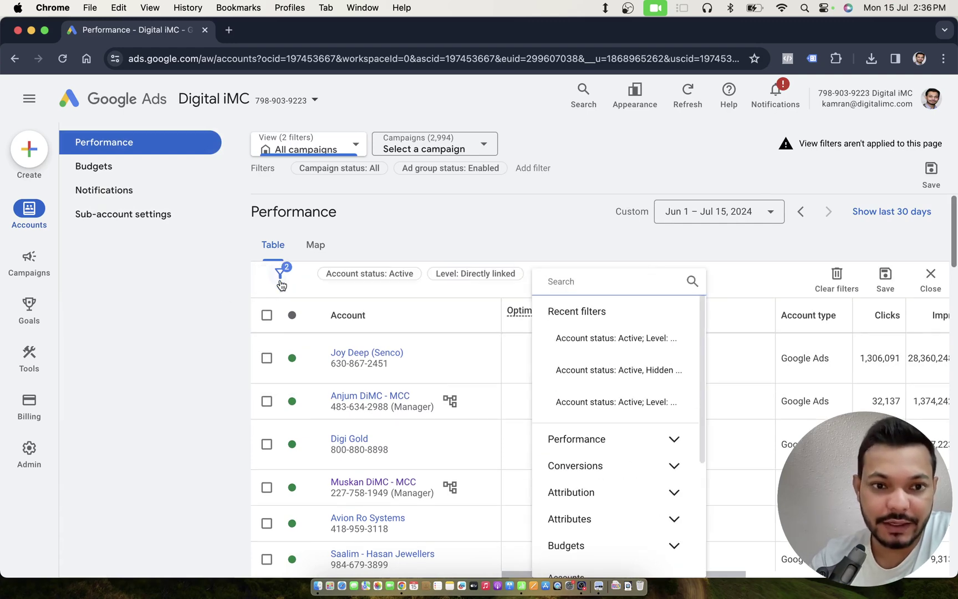
{"action": "left_click", "coordinate": [165, 287]}
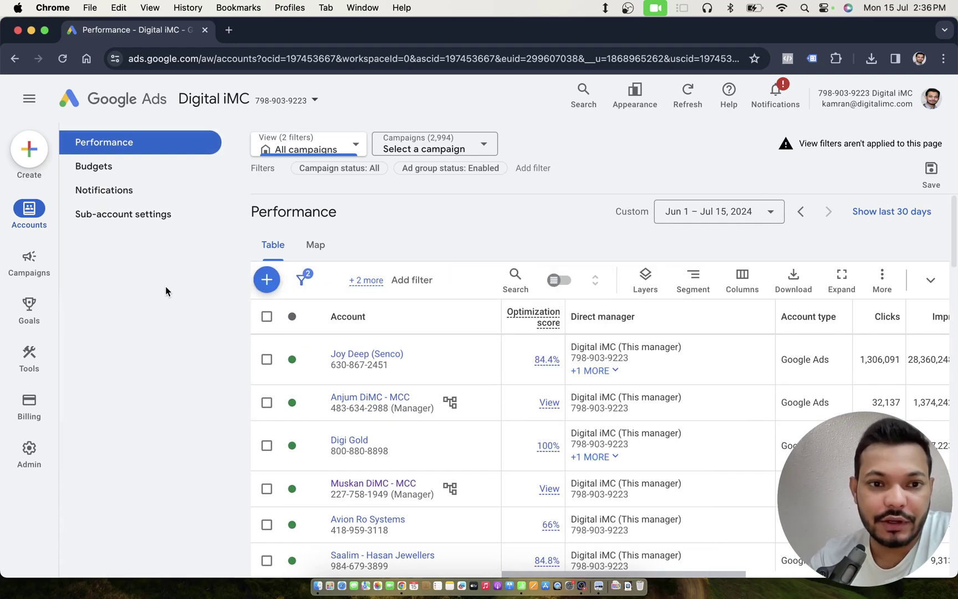
{"action": "left_click", "coordinate": [276, 282]}
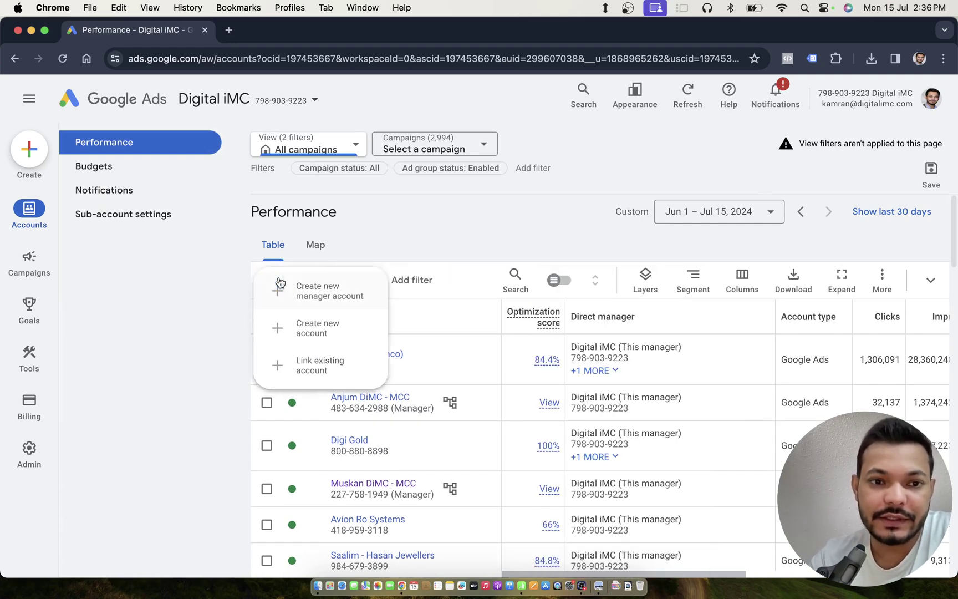
{"action": "left_click", "coordinate": [340, 368]}
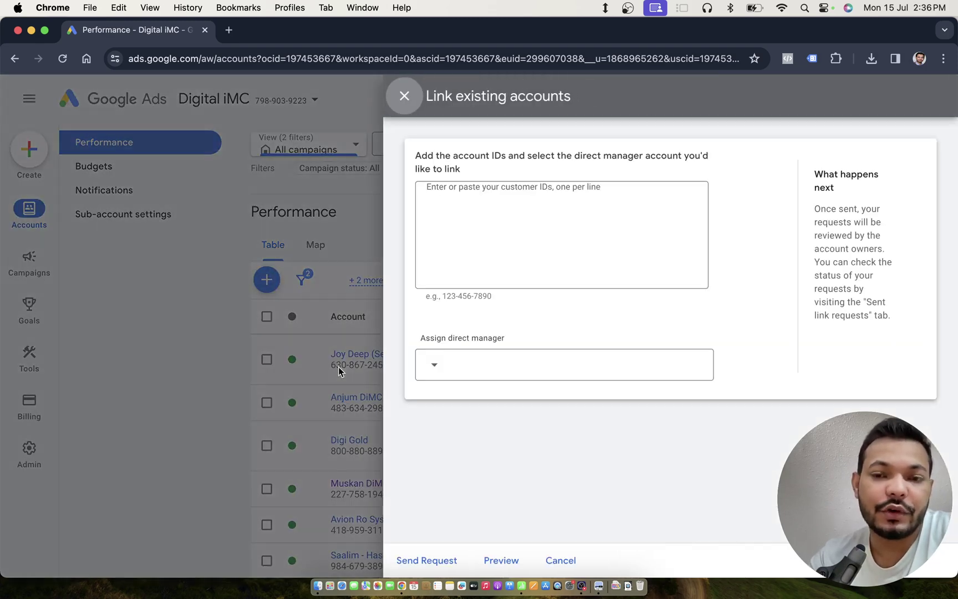
{"action": "left_click", "coordinate": [548, 264]}
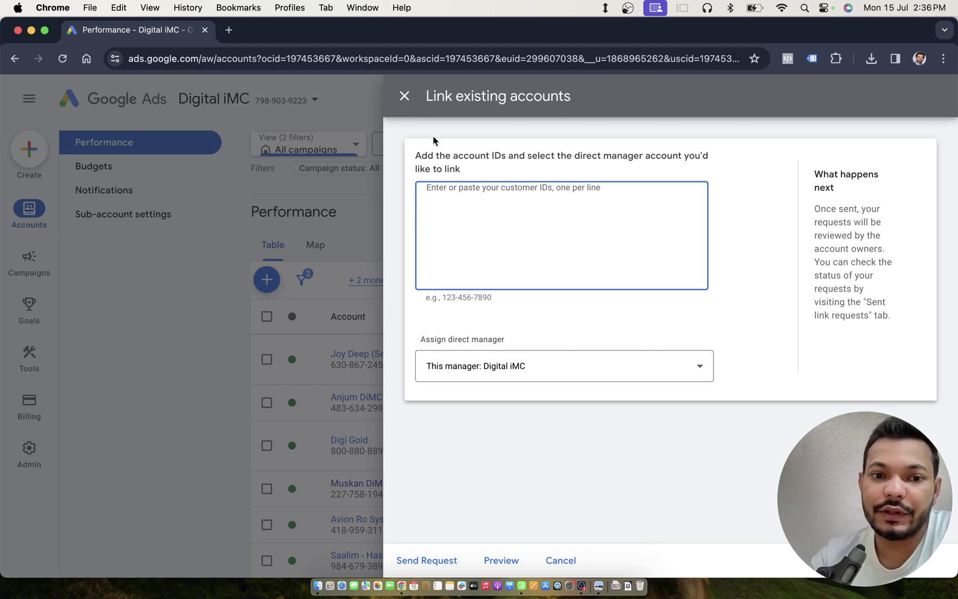
{"action": "left_click", "coordinate": [403, 96]}
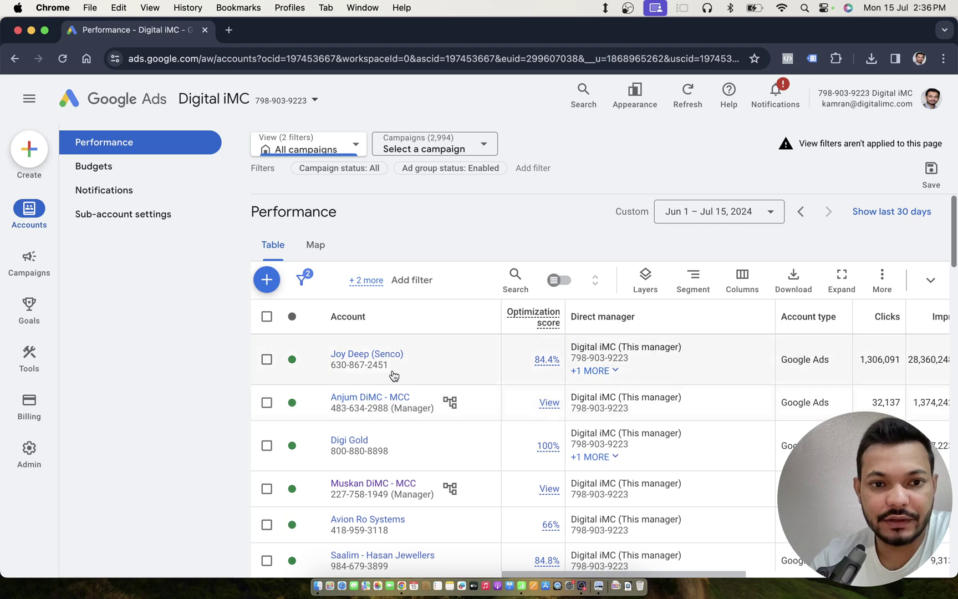
Reopen the linking panel, dismiss it without sending a request, and select the MCC Account module
{"action": "left_click", "coordinate": [267, 278]}
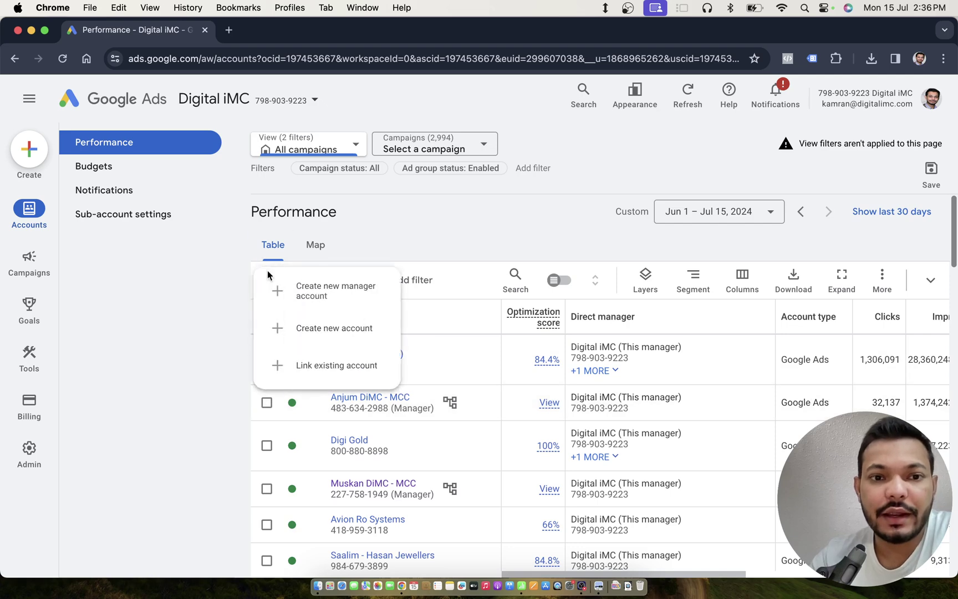
{"action": "left_click", "coordinate": [342, 363]}
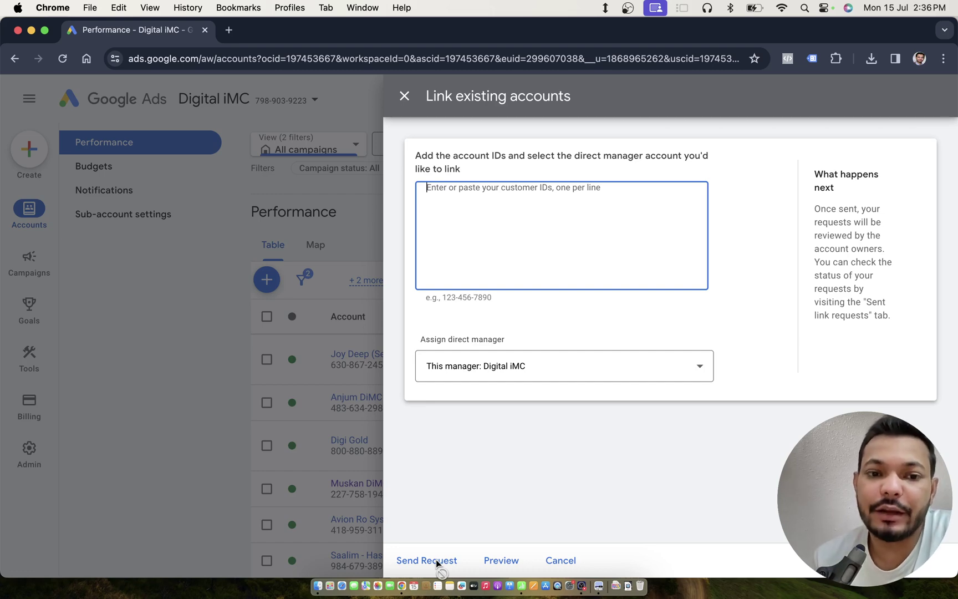
{"action": "left_click", "coordinate": [155, 469]}
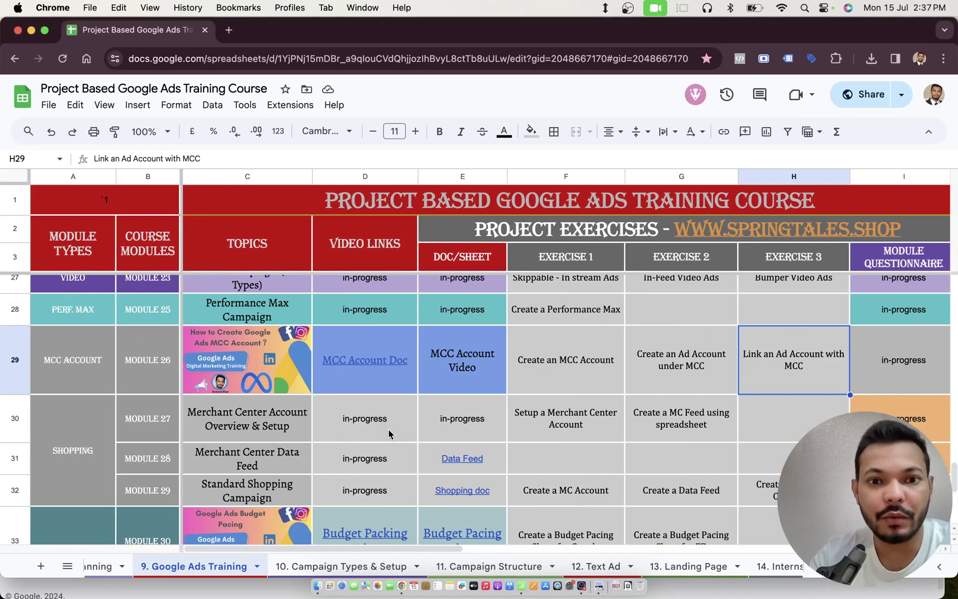
{"action": "left_click", "coordinate": [285, 351]}
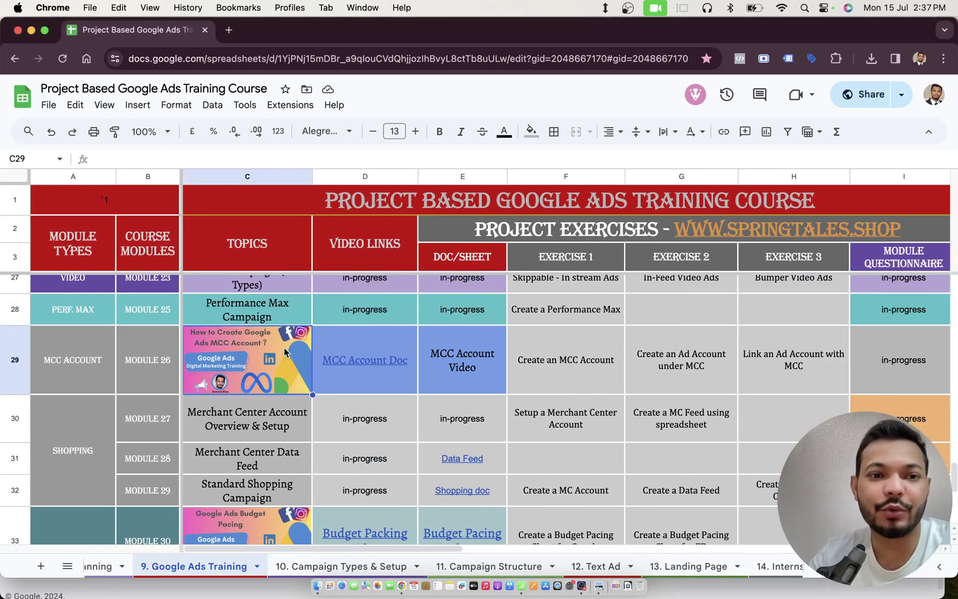